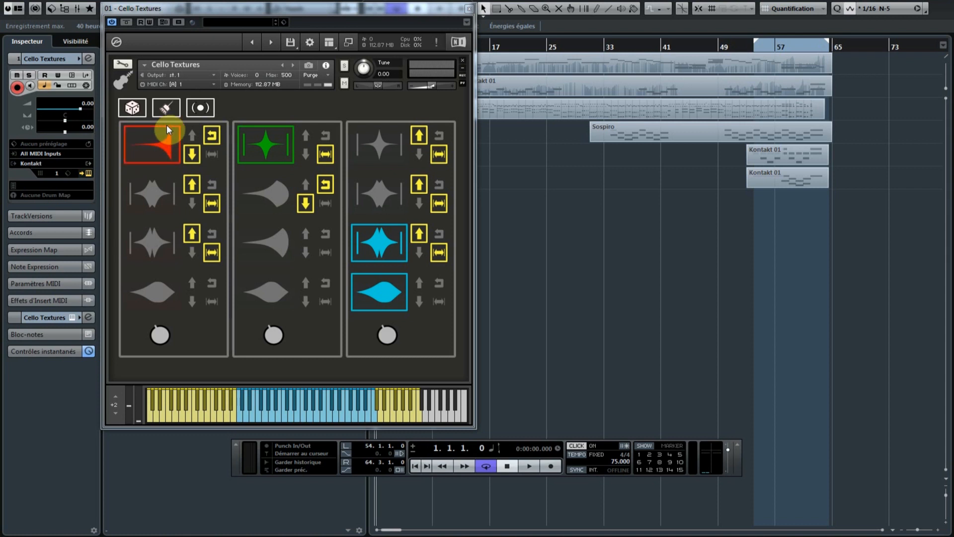
Turn off Reverse on the red layer, try its octave up/down arrows, then enable Stretch
{"action": "left_click", "coordinate": [214, 135]}
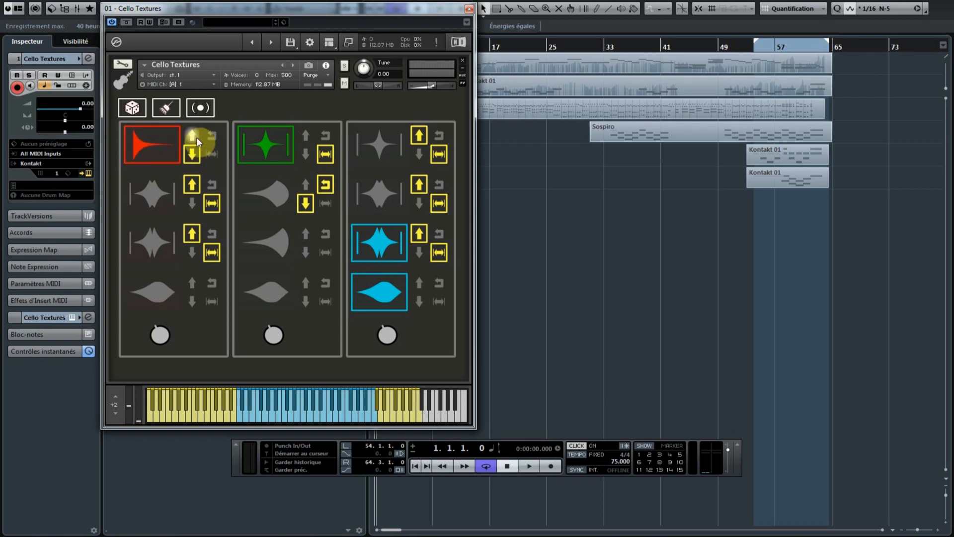
{"action": "left_click", "coordinate": [193, 136]}
{"action": "left_click", "coordinate": [186, 153]}
{"action": "left_click", "coordinate": [190, 136]}
{"action": "left_click", "coordinate": [192, 154]}
{"action": "left_click", "coordinate": [206, 152]}
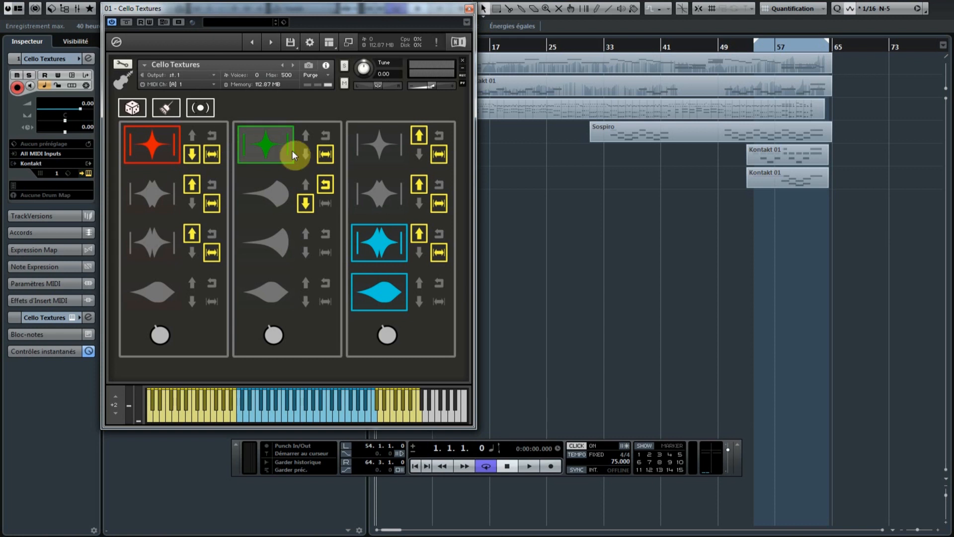
Randomize the articulation grid twice, then clear every articulation selection
{"action": "left_click", "coordinate": [133, 108]}
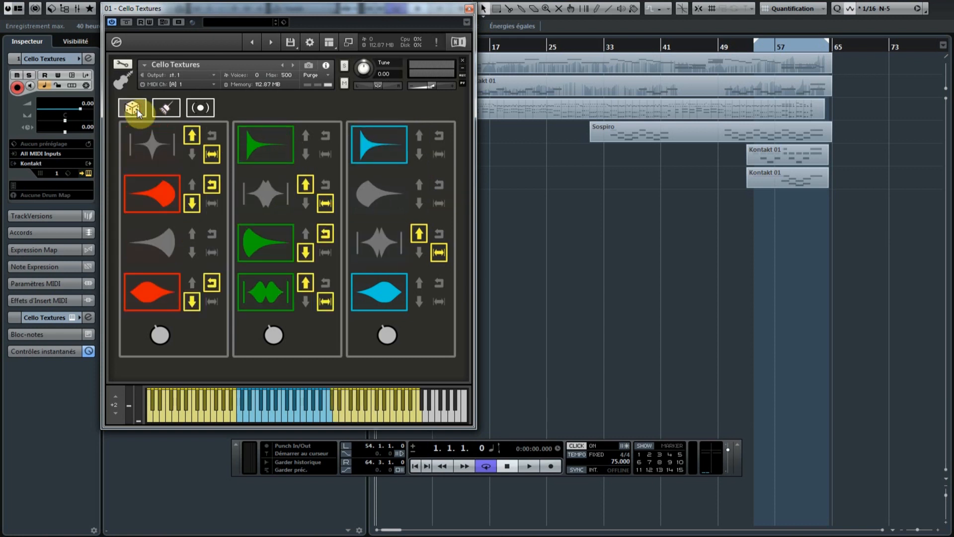
{"action": "left_click", "coordinate": [132, 107]}
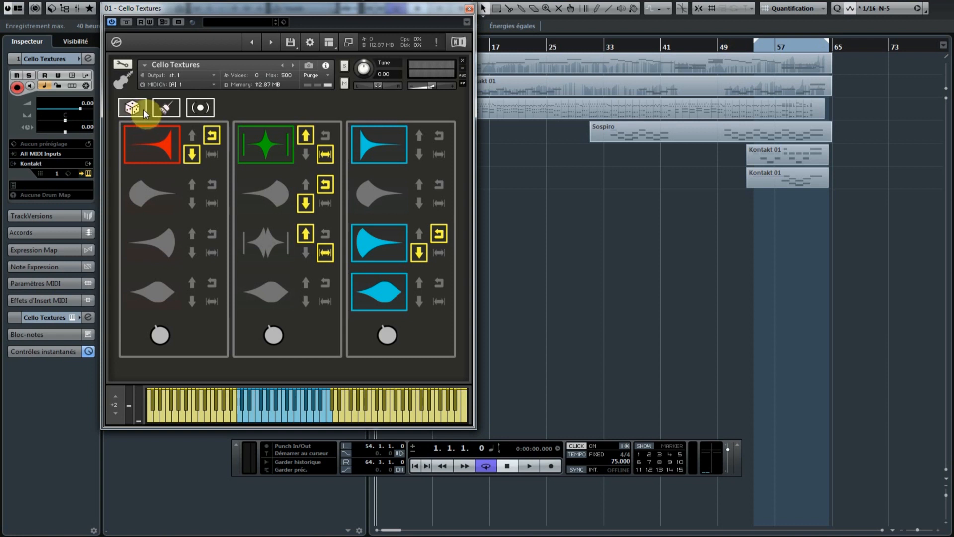
{"action": "left_click", "coordinate": [160, 108]}
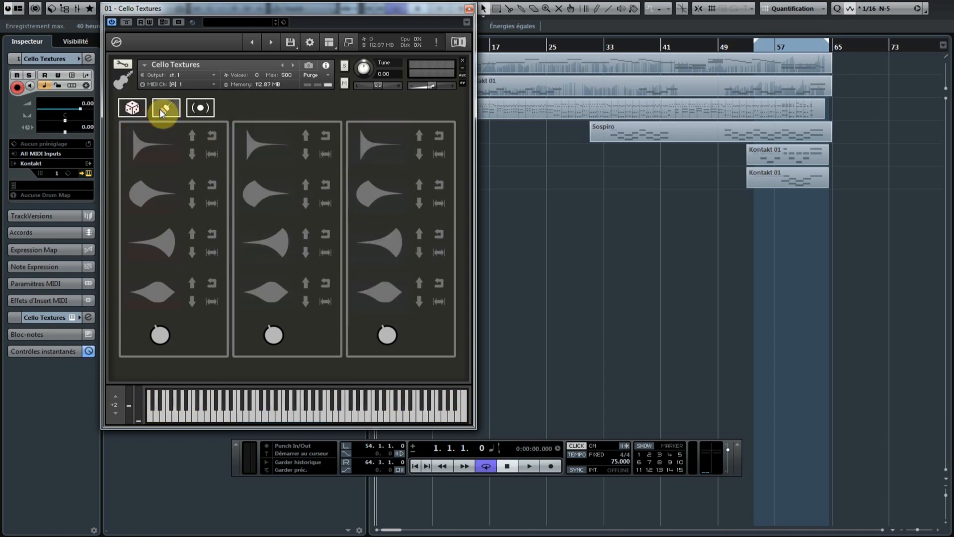
Select the first column's top articulation and switch on the reverb
{"action": "left_click", "coordinate": [148, 150]}
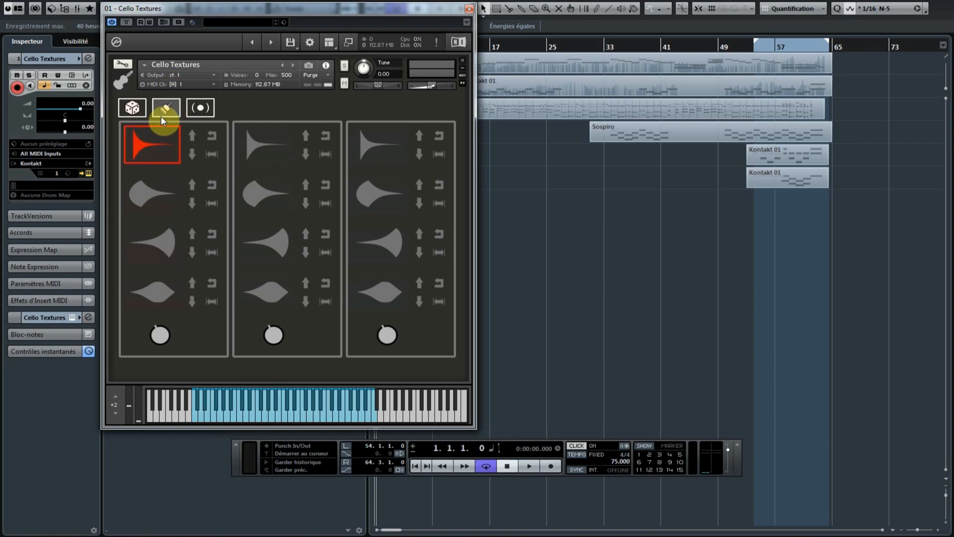
{"action": "left_click", "coordinate": [195, 112]}
{"action": "left_click", "coordinate": [266, 104]}
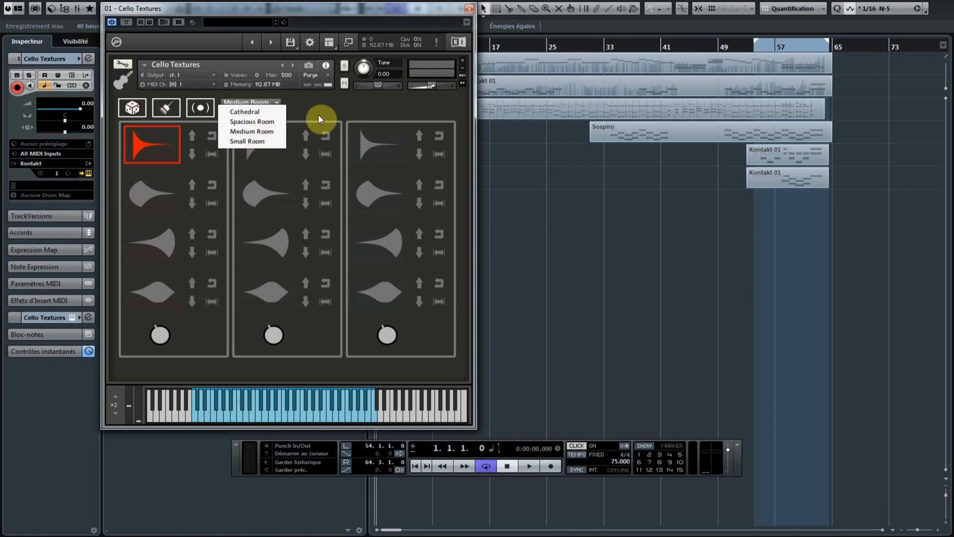
Keep Medium Room reverb and view the first column knob's MIDI Learn options, then dismiss them
{"action": "left_click", "coordinate": [318, 114]}
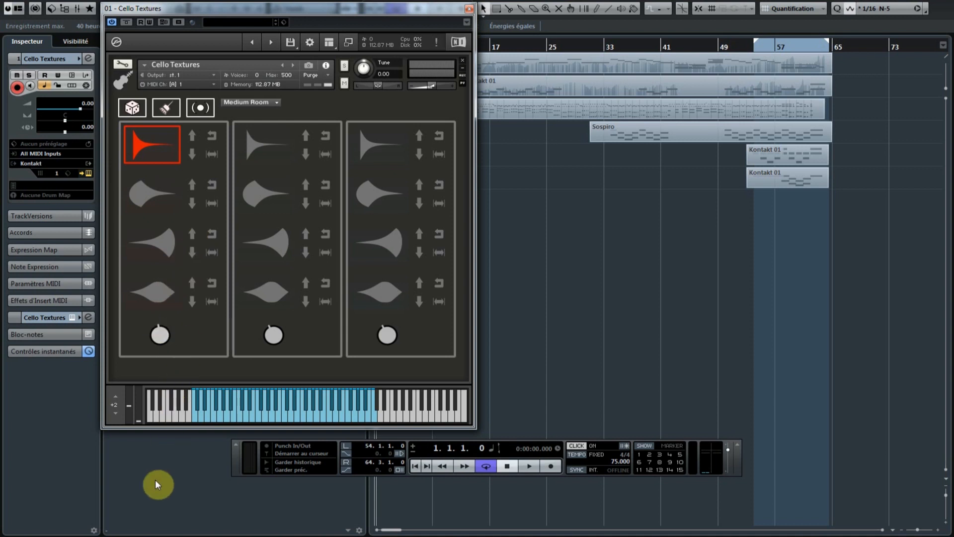
{"action": "right_click", "coordinate": [158, 336]}
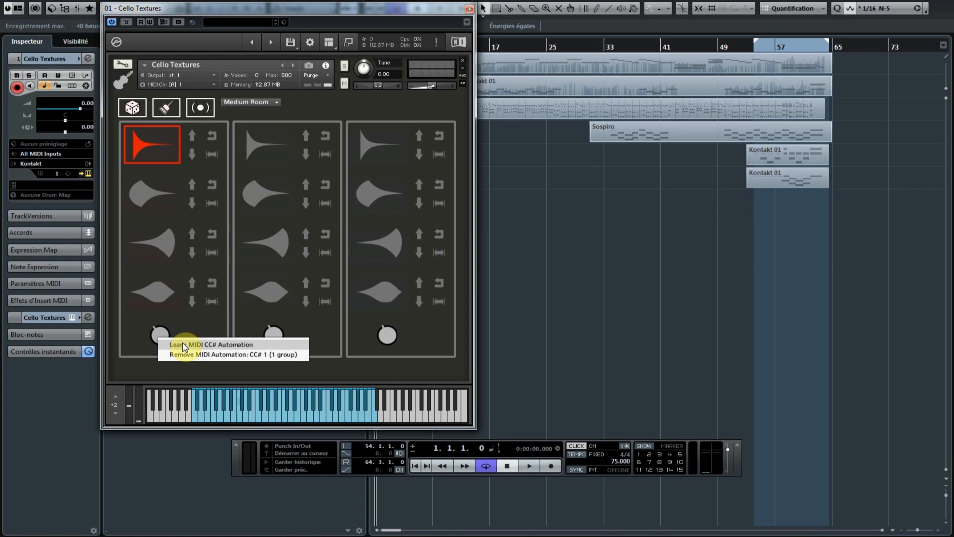
{"action": "left_click", "coordinate": [162, 314]}
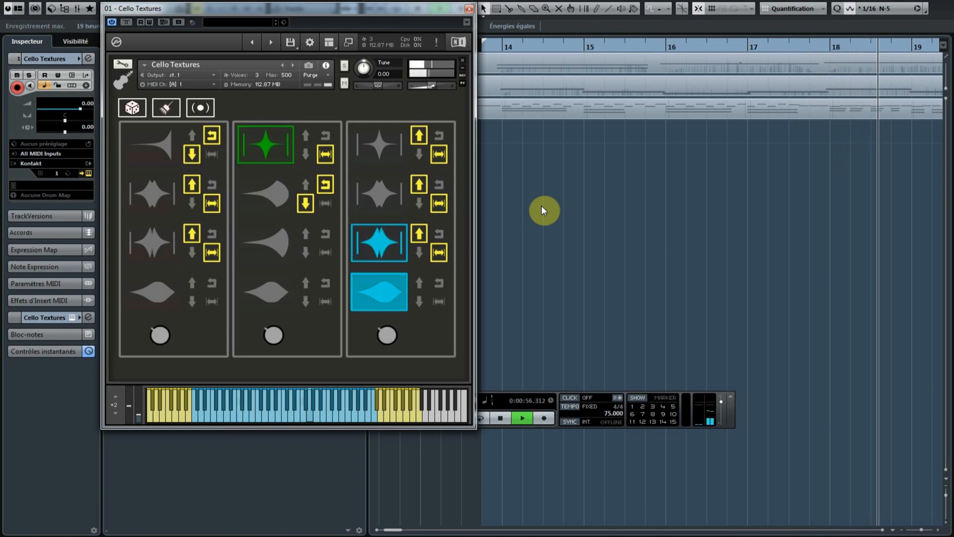
Move the Transport panel down, enable Cycle, and open the Sustains track's Kontakt instrument
{"action": "left_click_drag", "start_coordinate": [557, 420], "coordinate": [565, 469]}
{"action": "left_click", "coordinate": [485, 467]}
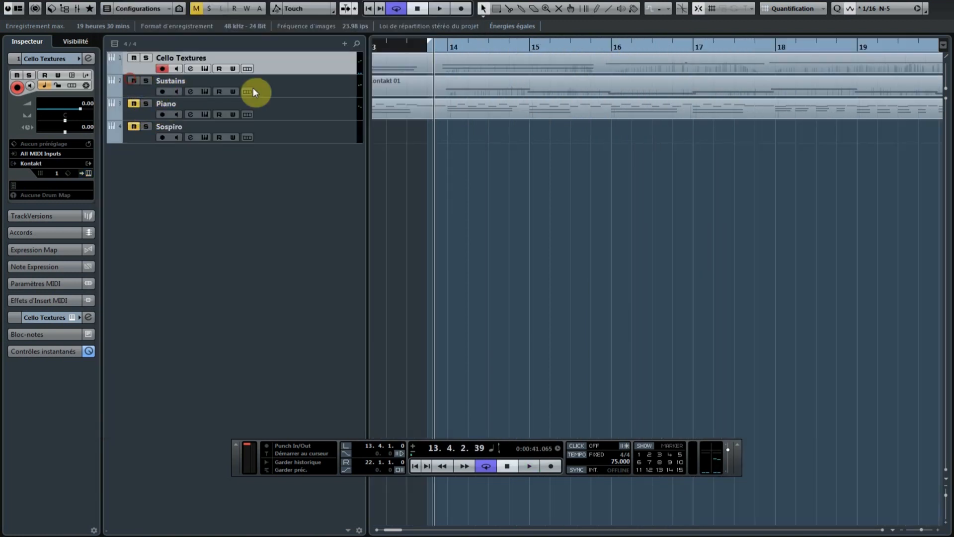
{"action": "left_click", "coordinate": [294, 87]}
{"action": "left_click", "coordinate": [89, 173]}
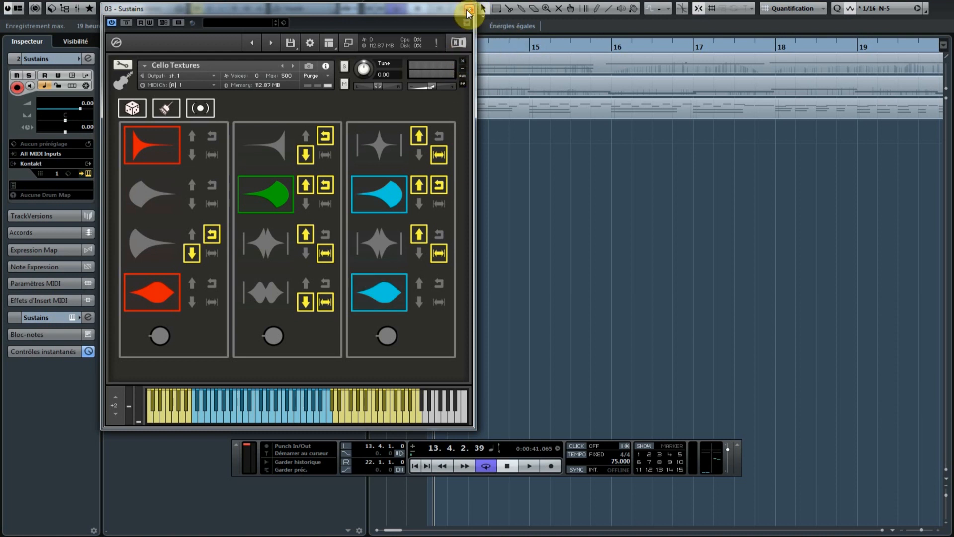
Play the Sustains patterns, then return the position to the loop start at 13.4.1.0
{"action": "key", "text": "space"}
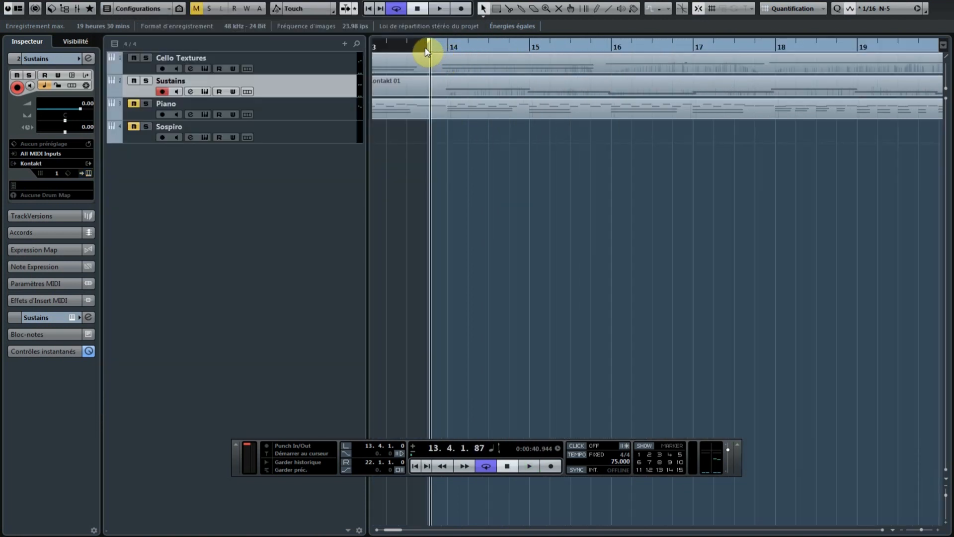
{"action": "left_click", "coordinate": [426, 49]}
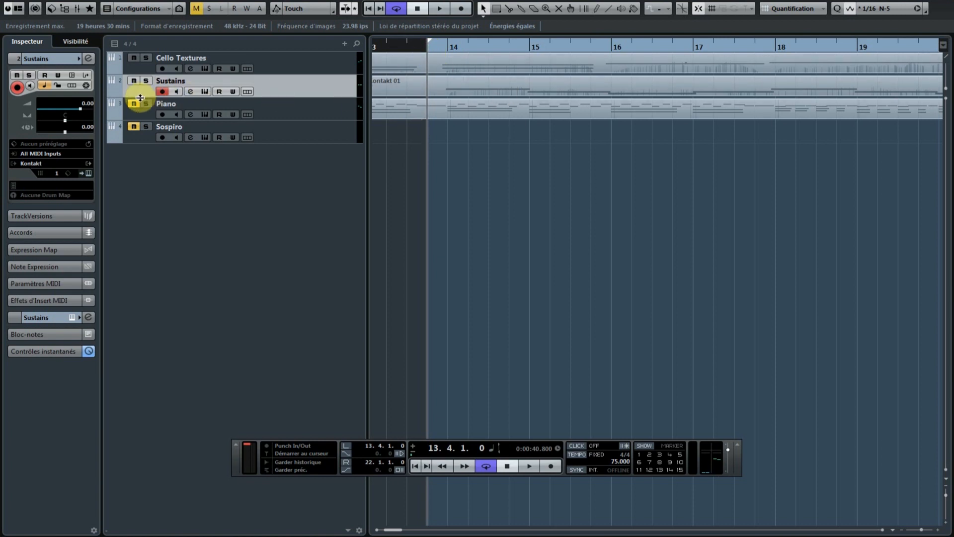
Unmute the Sospiro track and play the arrangement from bar 13
{"action": "left_click", "coordinate": [133, 125]}
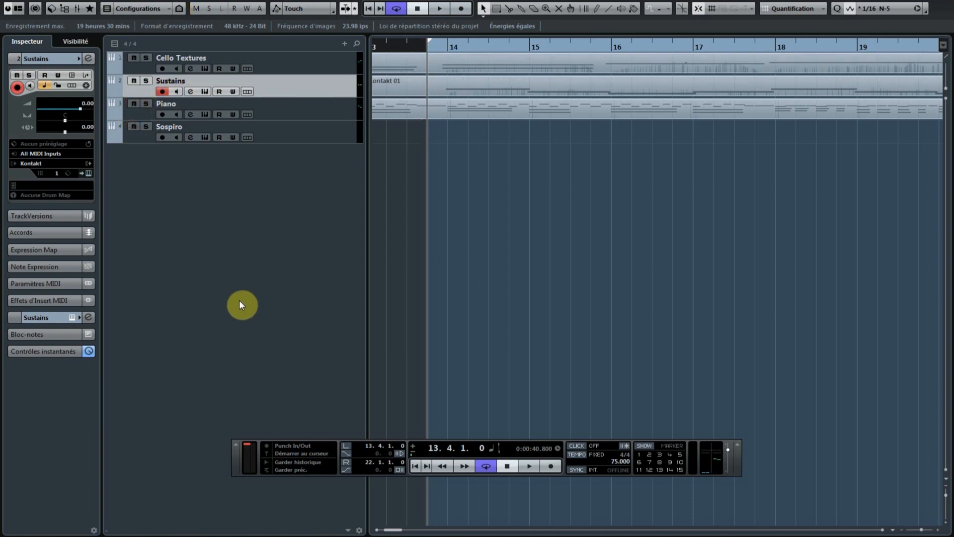
{"action": "key", "text": "space"}
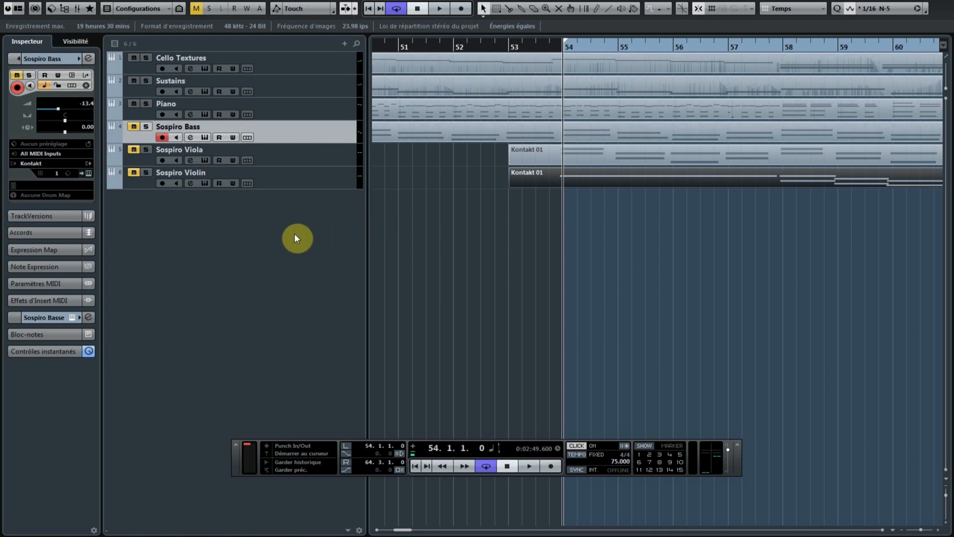
Play from bar 54, stop, then play again and stop back at bar 54
{"action": "key", "text": "space"}
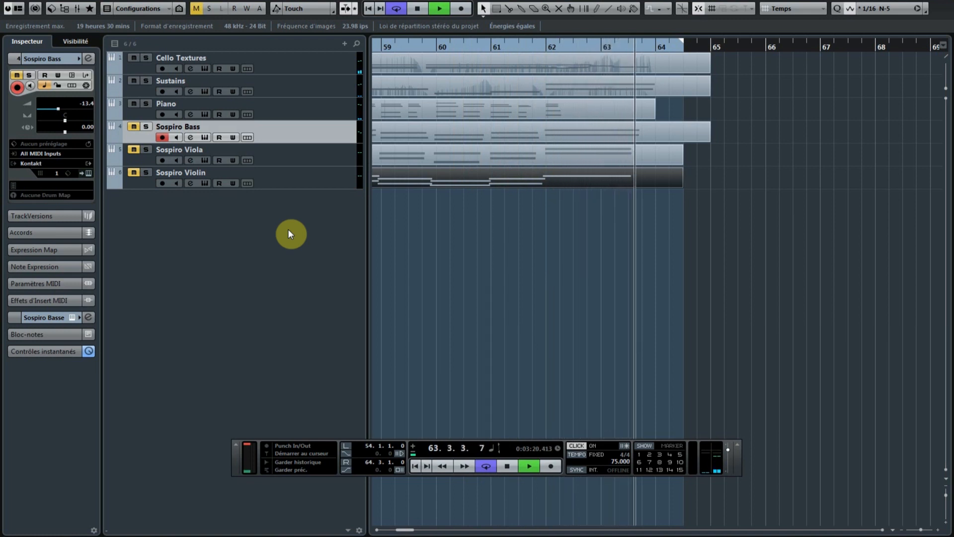
{"action": "key", "text": "space"}
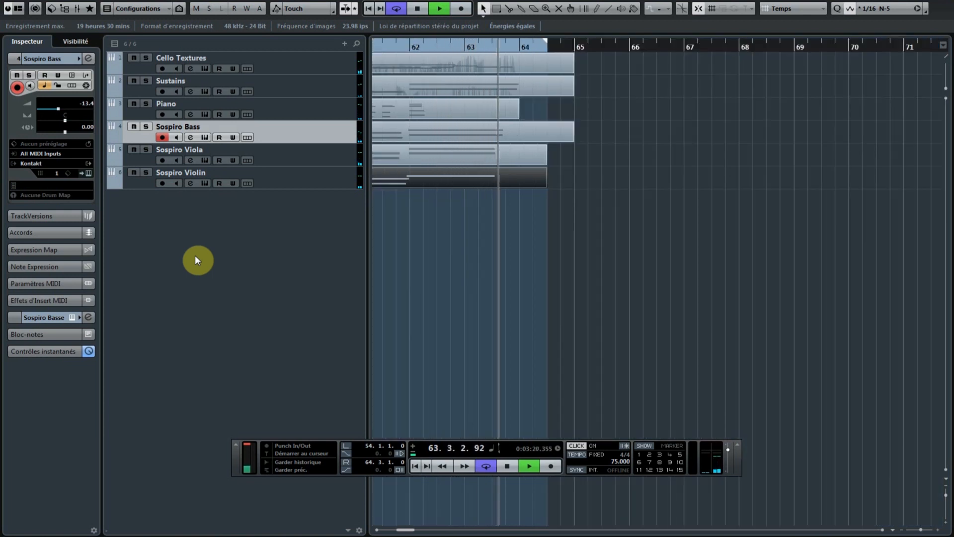
{"action": "key", "text": "space"}
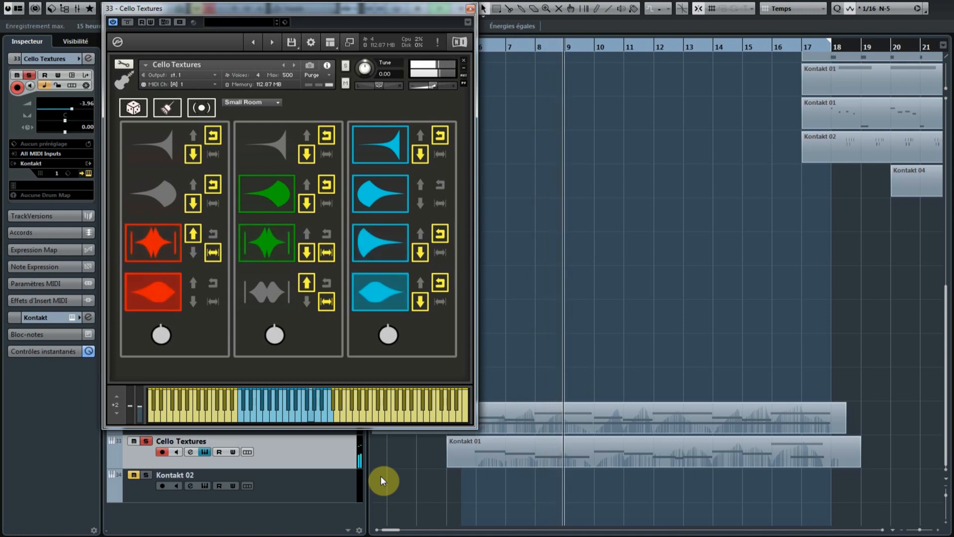
Show and hide the Transport panel with F2, then stop playback after bar 17
{"action": "key", "text": "F2"}
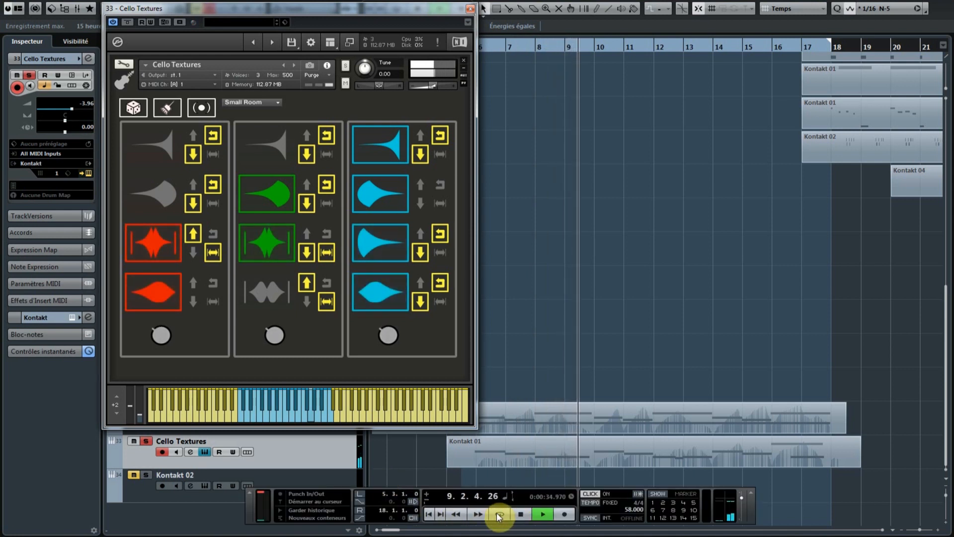
{"action": "key", "text": "F2"}
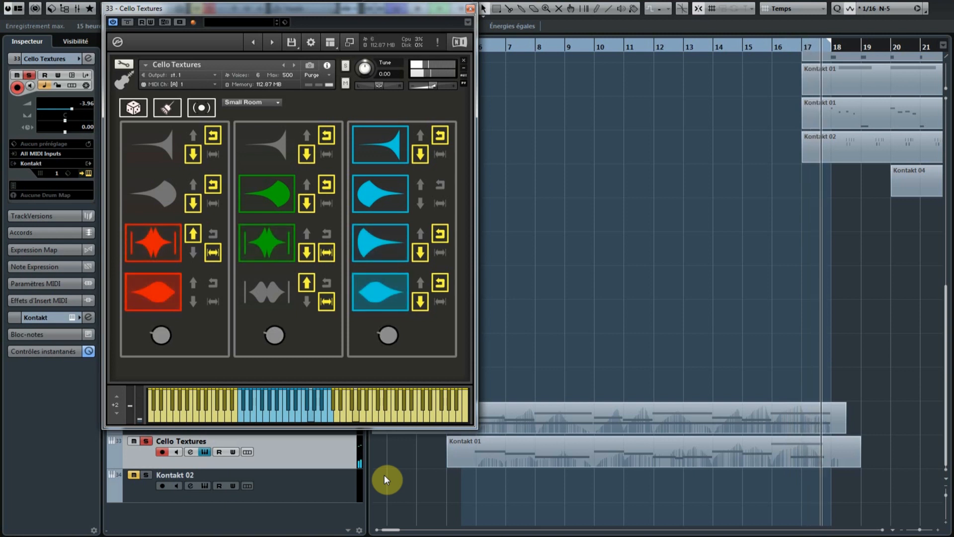
{"action": "key", "text": "space"}
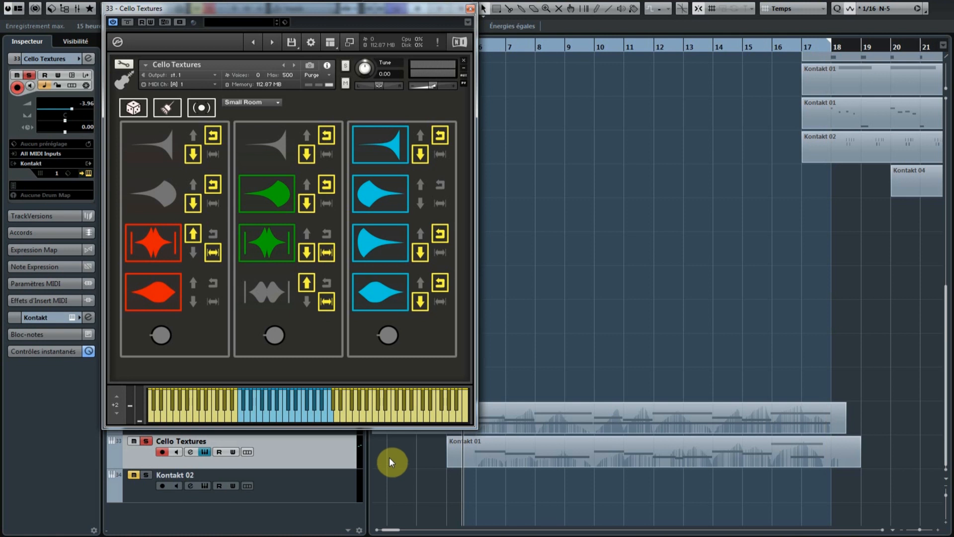
Unsolo the Cello Textures track
{"action": "left_click", "coordinate": [142, 442]}
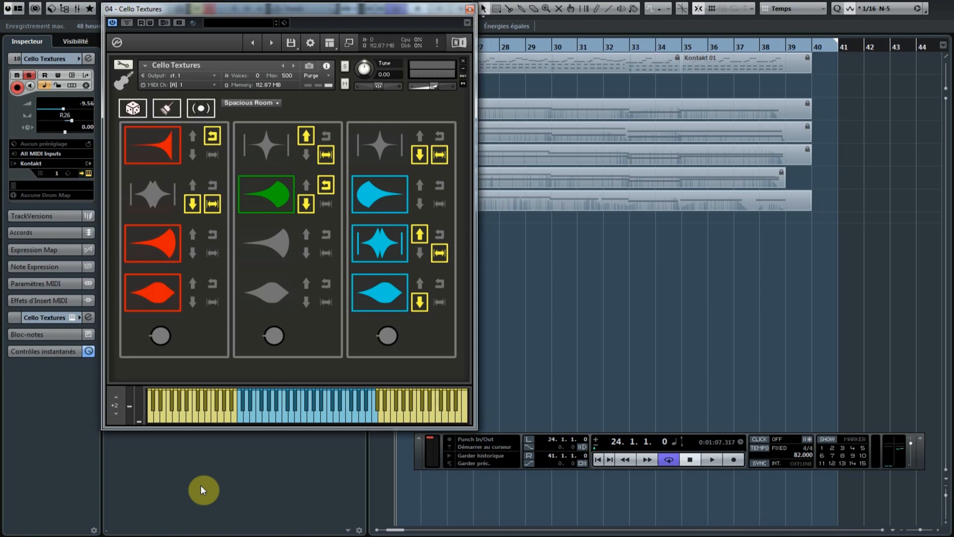
Play the new Cello Textures project to bar 40, then stop back at bar 24
{"action": "key", "text": "space"}
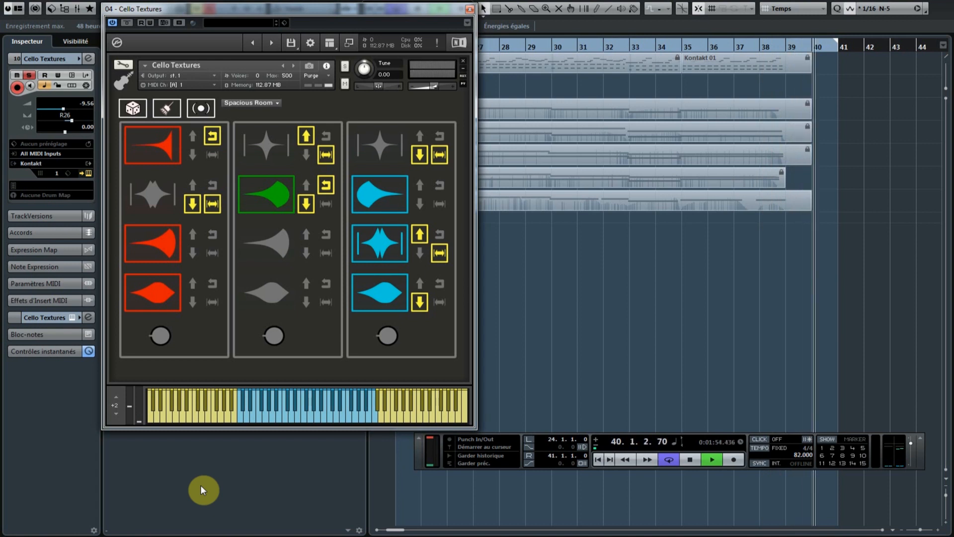
{"action": "key", "text": "space"}
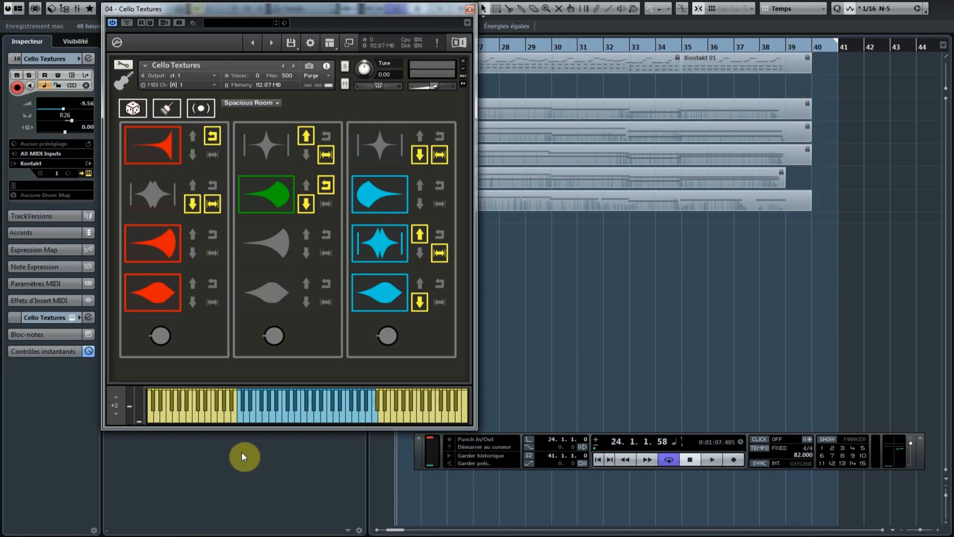
Play the Cello Textures articulations from bar 24 to bar 40, leaving Kontakt's reverb on Spacious Room
{"action": "key", "text": "space"}
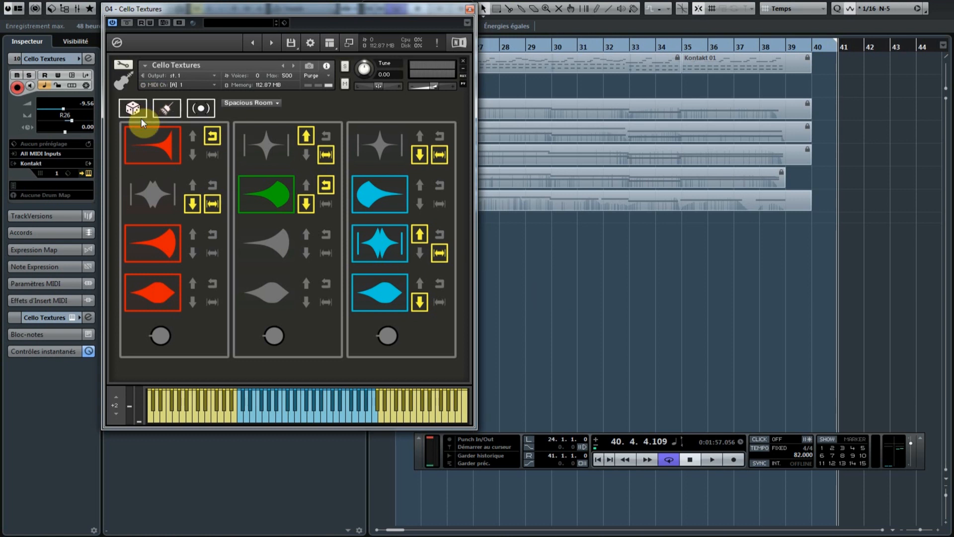
{"action": "left_click", "coordinate": [277, 102]}
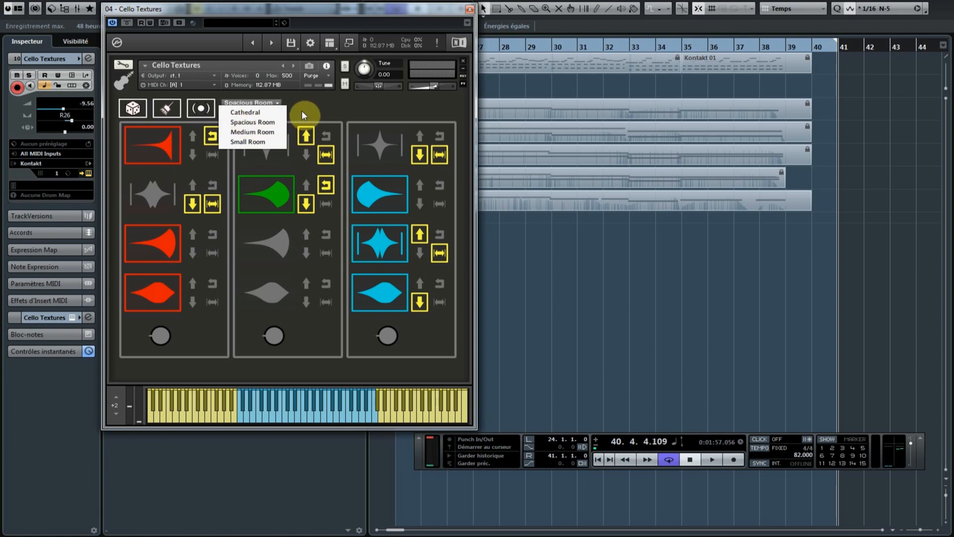
{"action": "left_click", "coordinate": [302, 111]}
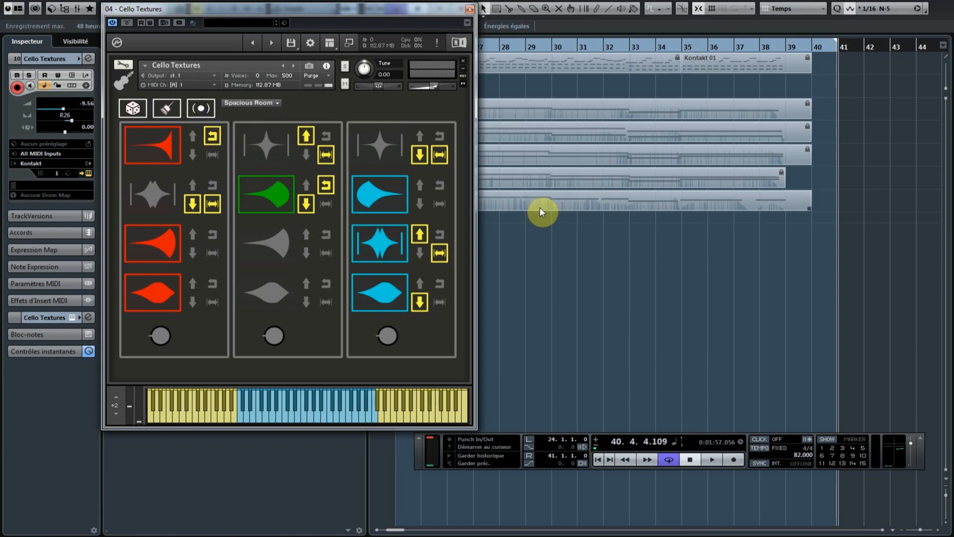